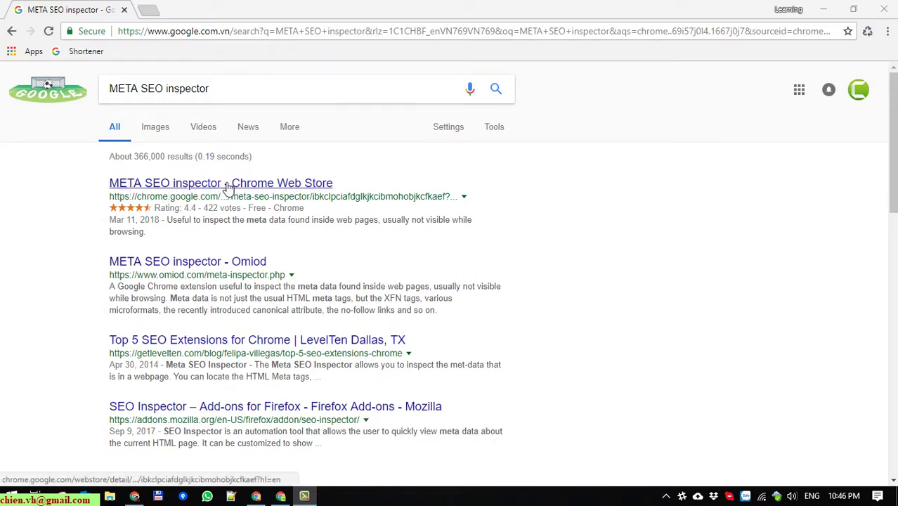
# Open the META SEO inspector Web Store listing (v2.1.0, 107,615 users) and read its description
pyautogui.click(309, 184)
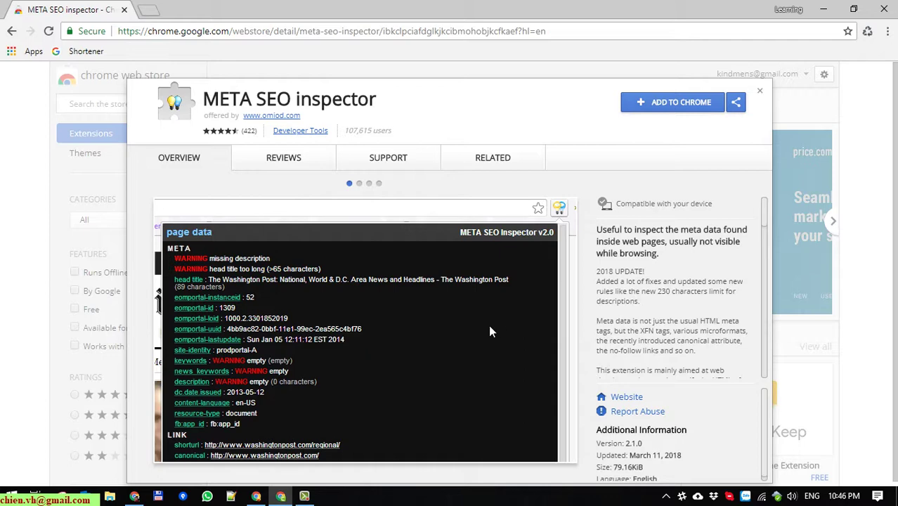
pyautogui.scroll(-5, 697, 330)
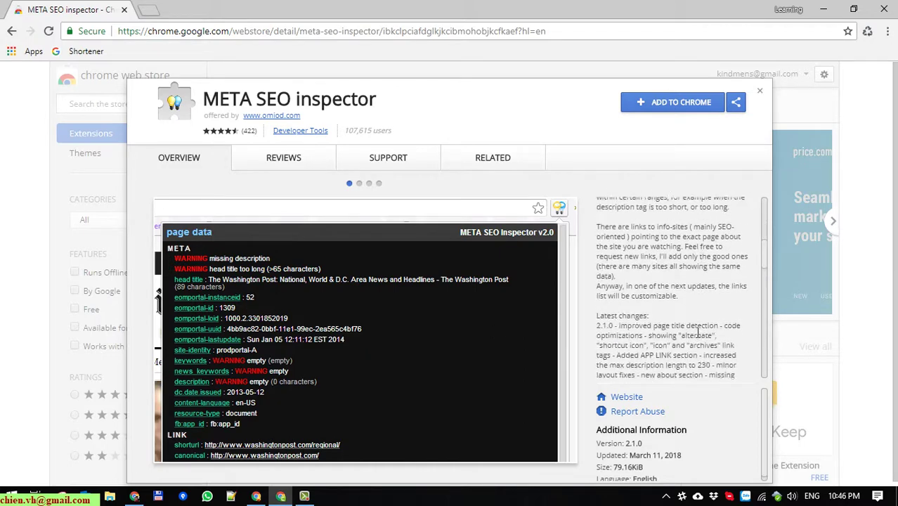
pyautogui.scroll(5, 697, 330)
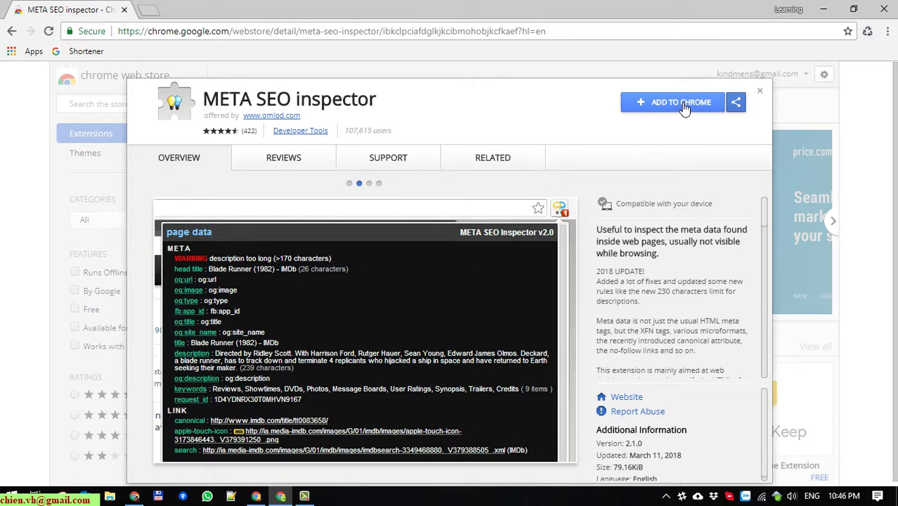
# Add META SEO inspector to Chrome, then dismiss the added notice and detail dialog
pyautogui.click(688, 109)
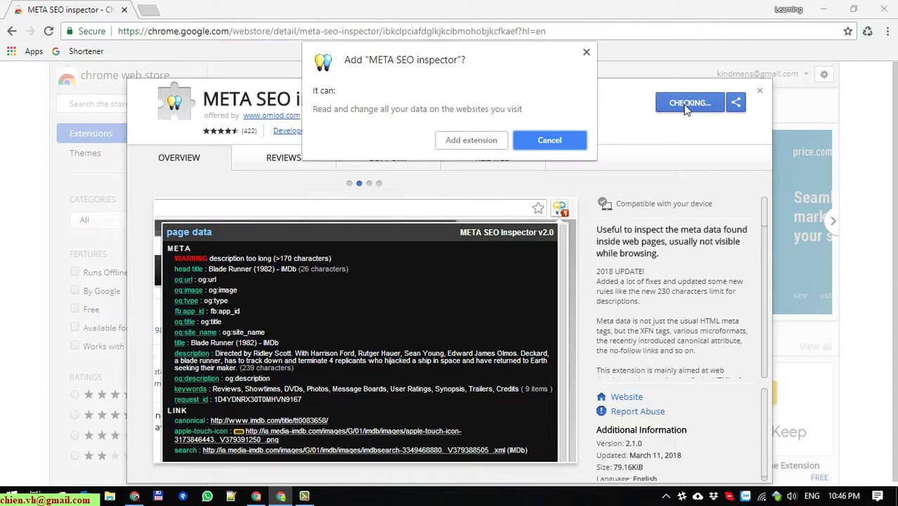
pyautogui.click(471, 140)
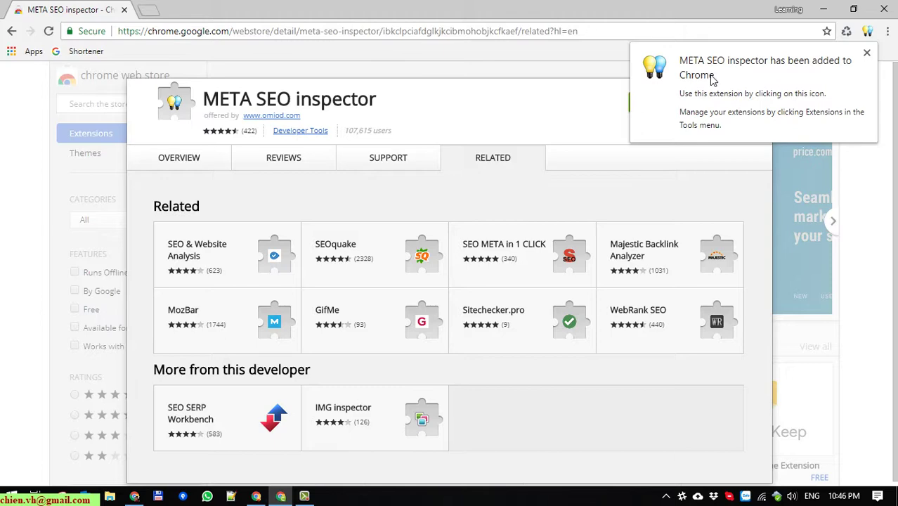
pyautogui.click(865, 53)
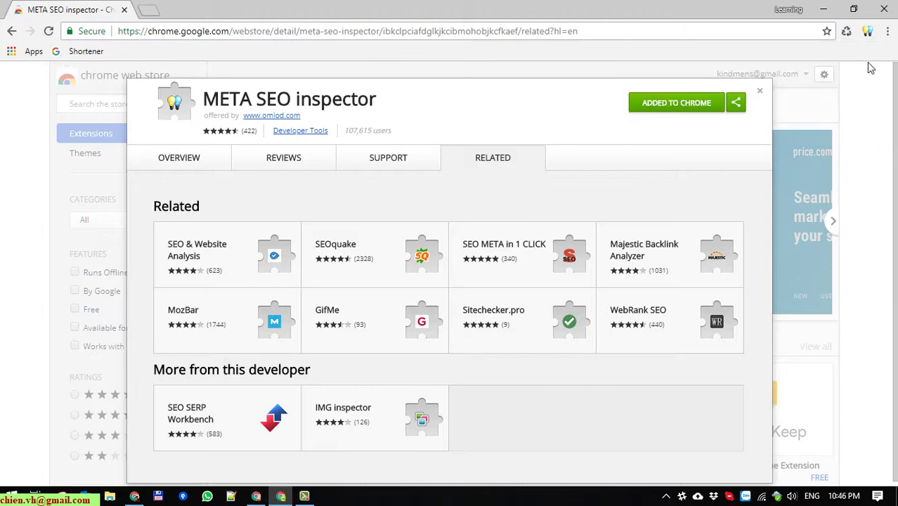
pyautogui.click(760, 91)
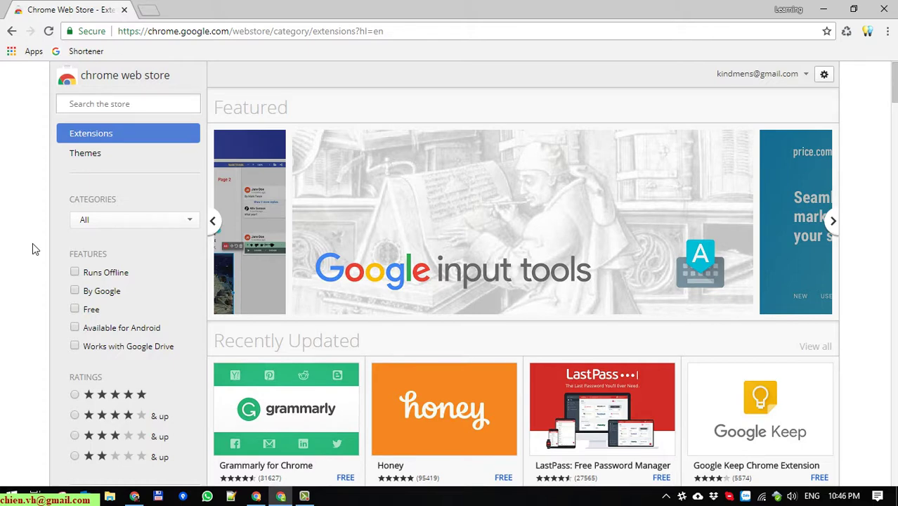
# Check the empty inspector report, then search 'dailynews' and background-open NY Daily News
pyautogui.click(870, 33)
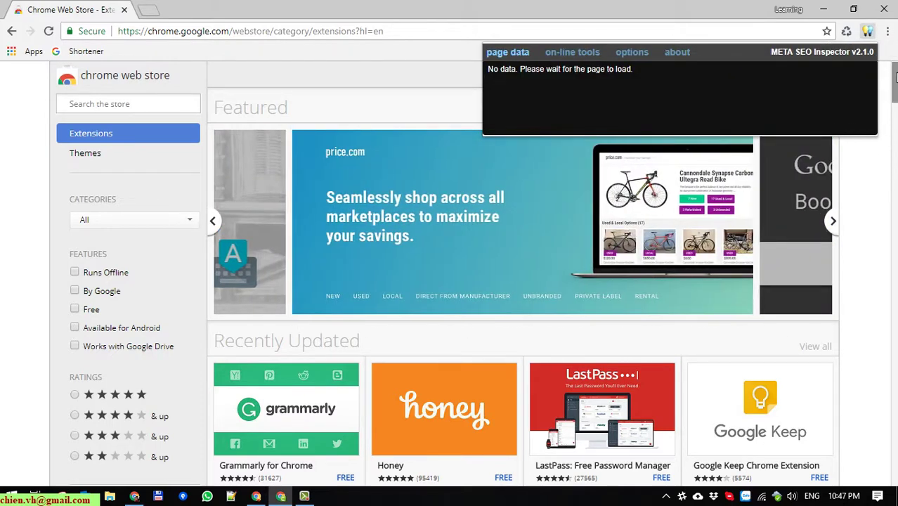
pyautogui.click(875, 203)
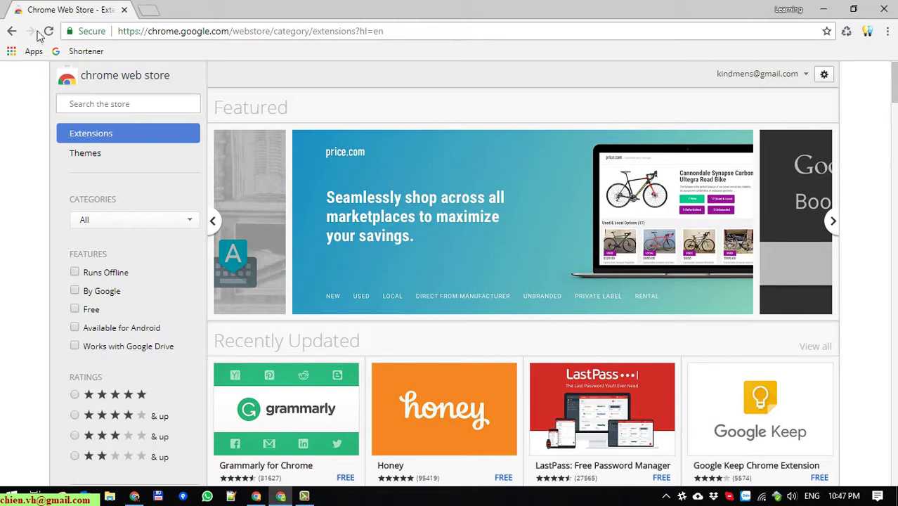
pyautogui.click(266, 31)
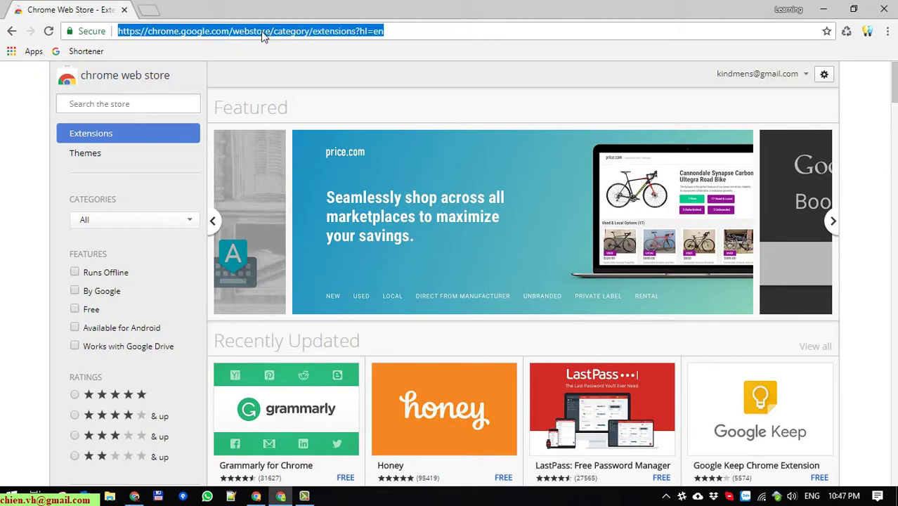
pyautogui.write('da')
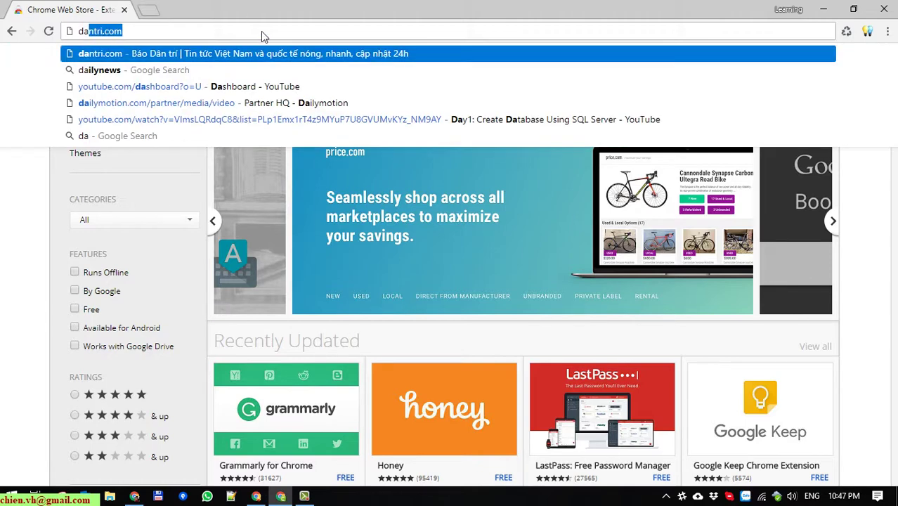
pyautogui.write('i')
pyautogui.press('Return')
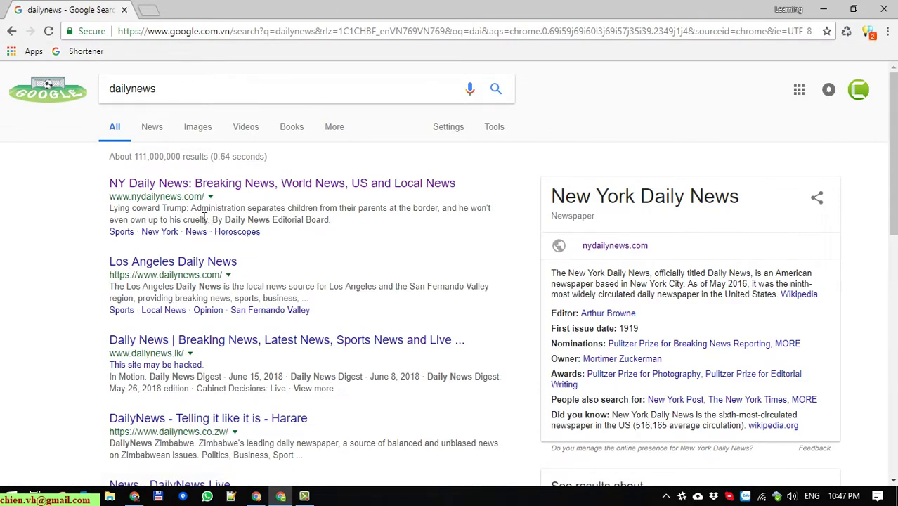
pyautogui.middleClick(149, 188)
# Show META SEO inspector's report for nydailynews.com, which flags a missing description and empty keywords
pyautogui.click(206, 7)
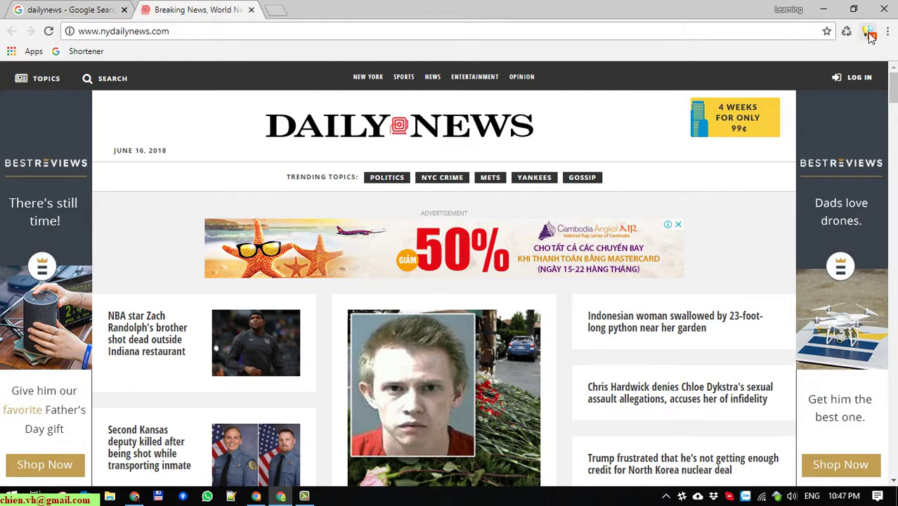
pyautogui.click(869, 33)
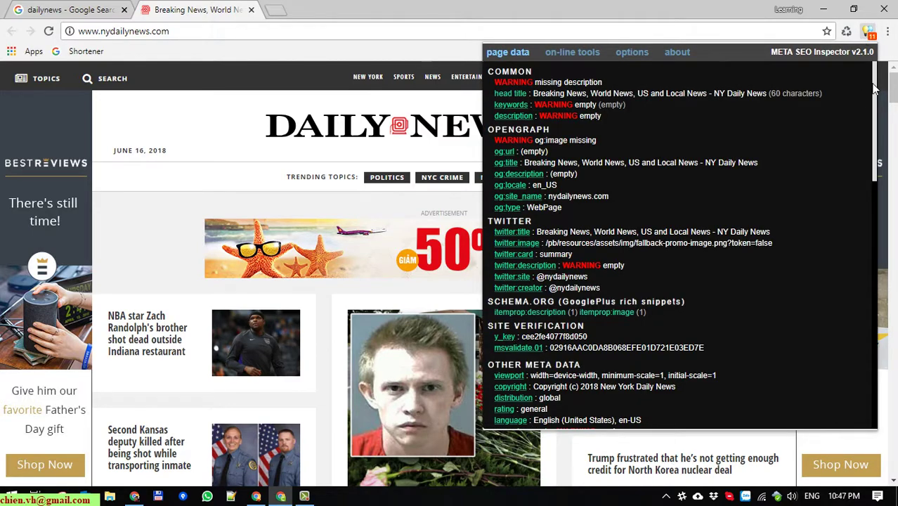
pyautogui.scroll(-15, 827, 173)
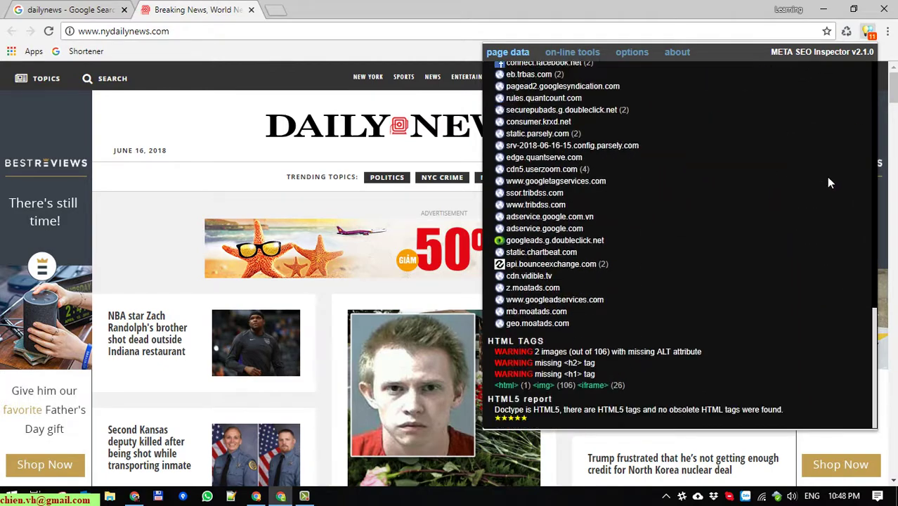
pyautogui.scroll(15, 819, 206)
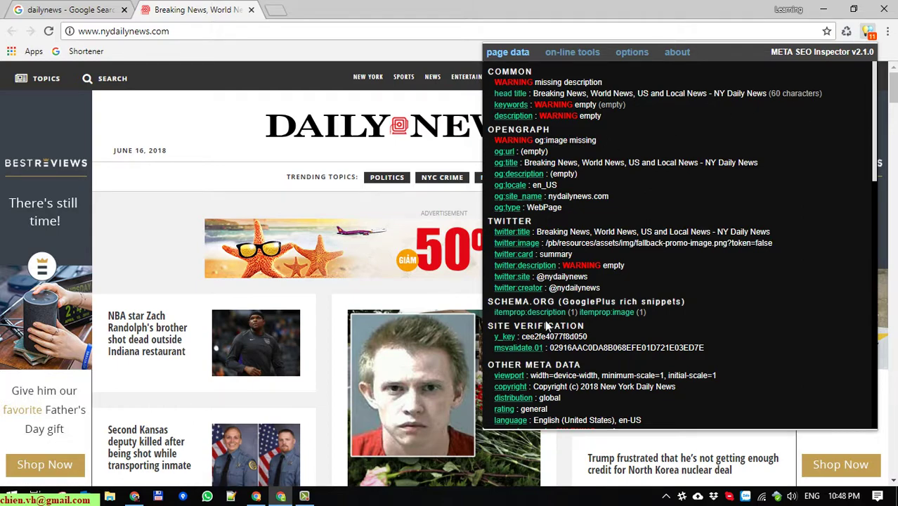
pyautogui.scroll(-6, 517, 320)
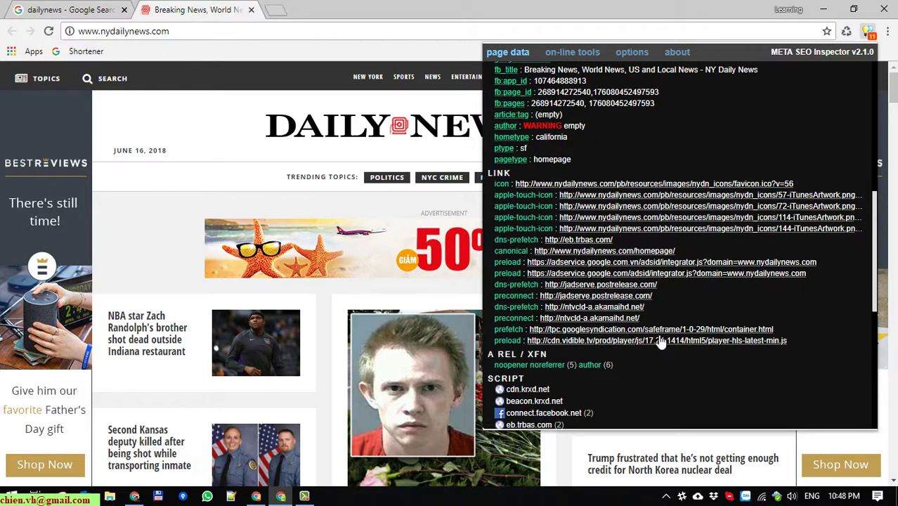
pyautogui.moveTo(875, 249); pyautogui.dragTo(893, 111)
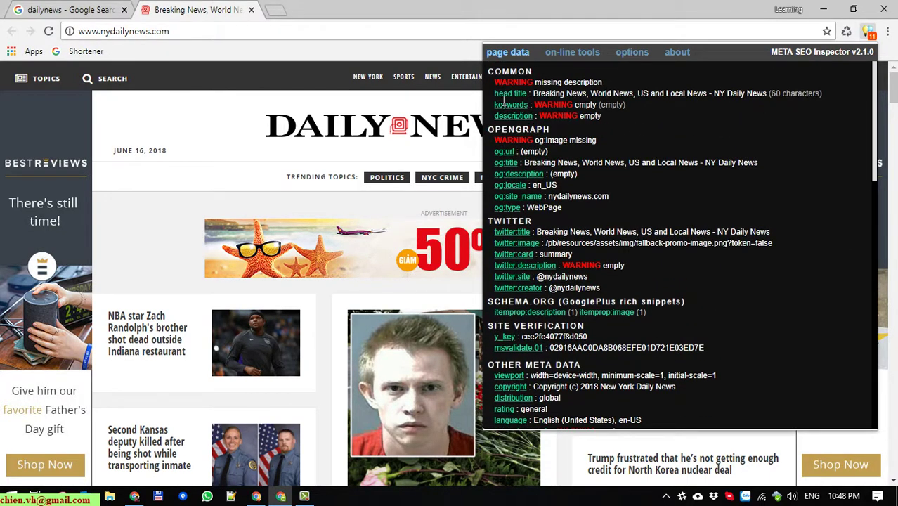
pyautogui.moveTo(492, 93); pyautogui.dragTo(534, 102)
pyautogui.click(586, 115)
pyautogui.moveTo(493, 86); pyautogui.dragTo(626, 80)
pyautogui.click(794, 103)
pyautogui.moveTo(876, 81); pyautogui.dragTo(878, 367)
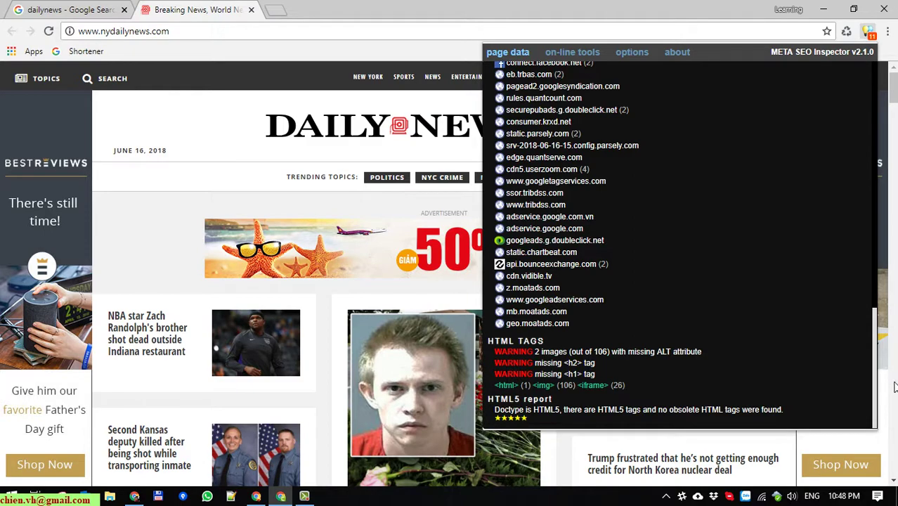
pyautogui.scroll(5, 879, 362)
# Scroll the NY Daily News report and highlight its missing description warning
pyautogui.scroll(-5, 875, 352)
pyautogui.scroll(3, 875, 349)
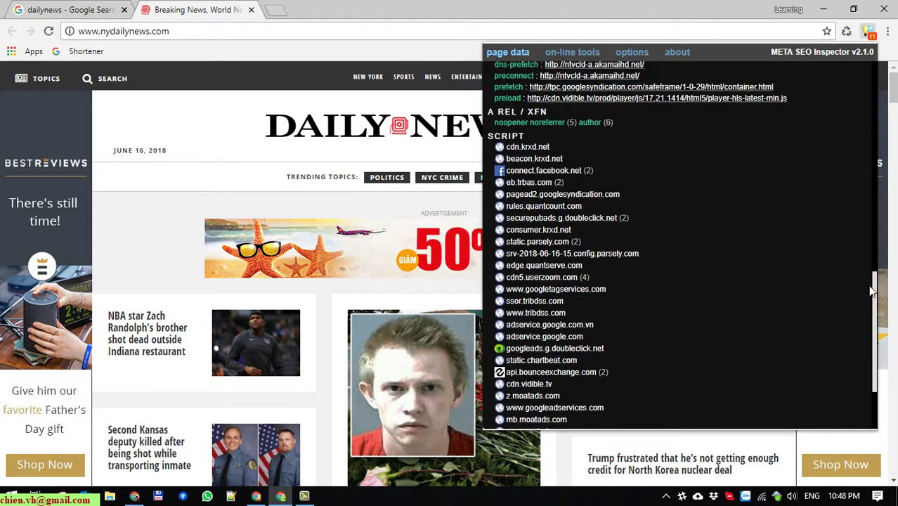
pyautogui.moveTo(871, 291); pyautogui.dragTo(877, 60)
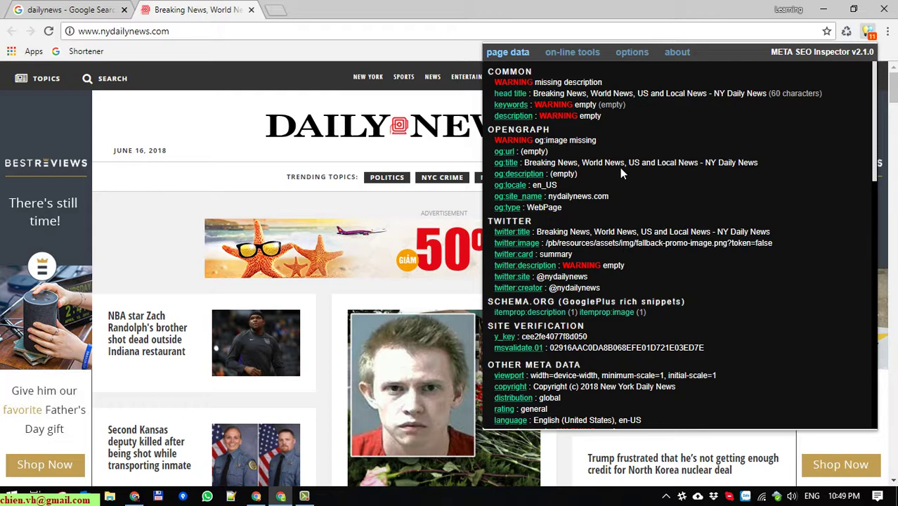
pyautogui.moveTo(495, 83); pyautogui.dragTo(628, 83)
pyautogui.click(630, 82)
# Highlight the og:image missing warning, scroll to the HTML5 report, and return to dailynews results
pyautogui.moveTo(627, 143); pyautogui.dragTo(500, 143)
pyautogui.click(705, 138)
pyautogui.moveTo(876, 95)
pyautogui.mouseDown()
pyautogui.moveTo(877, 130)
pyautogui.moveTo(874, 93)
pyautogui.mouseUp()
pyautogui.scroll(-5, 669, 269)
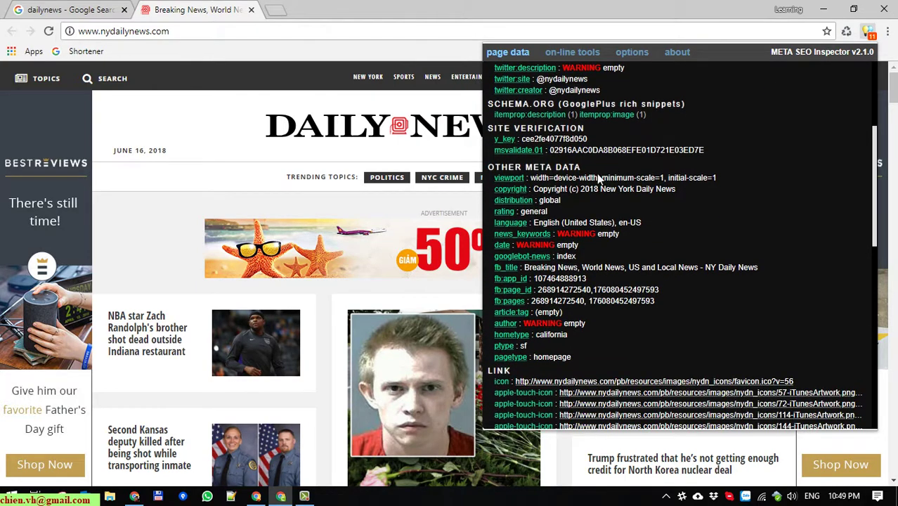
pyautogui.scroll(-12, 562, 281)
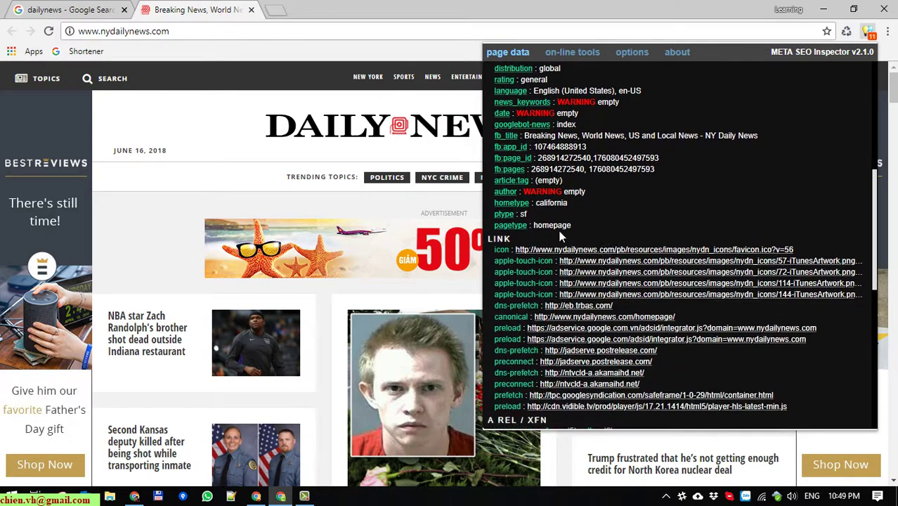
pyautogui.scroll(-1, 615, 313)
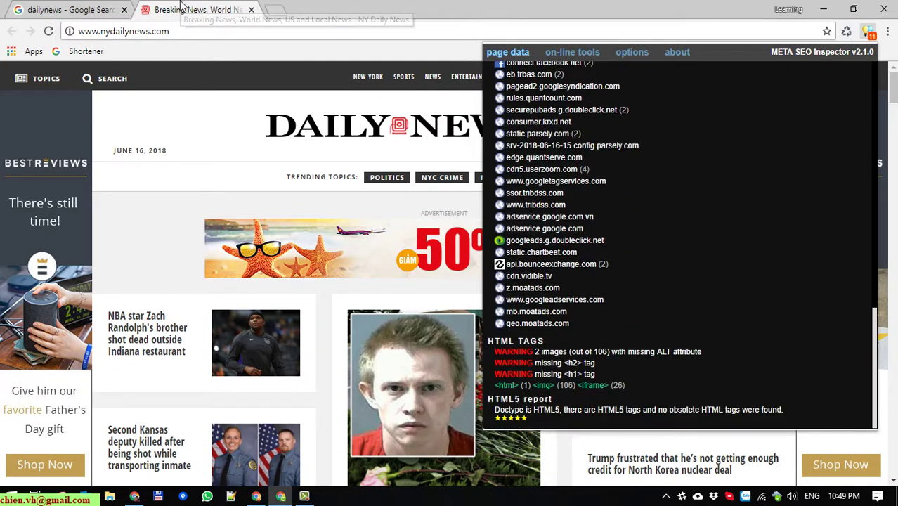
pyautogui.click(84, 9)
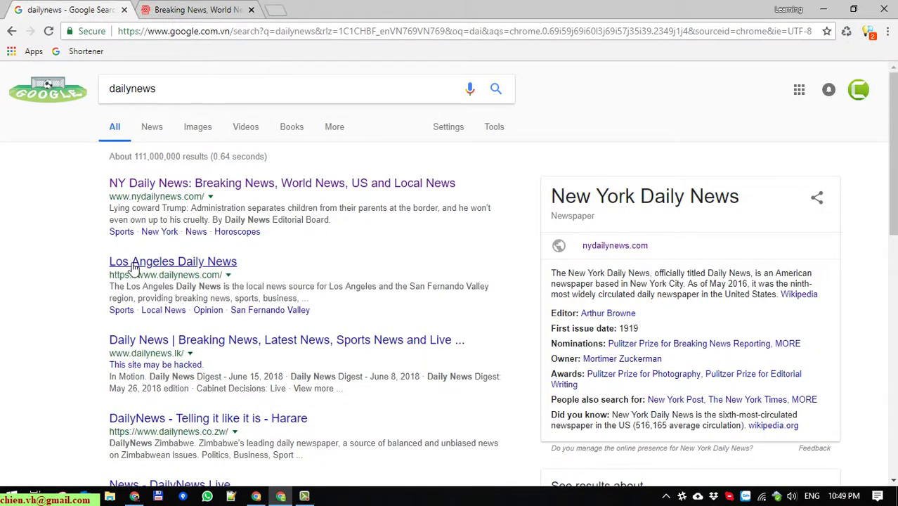
# Open the Los Angeles Daily News result in a new tab and scroll through dailynews.com
pyautogui.middleClick(213, 263)
pyautogui.click(338, 8)
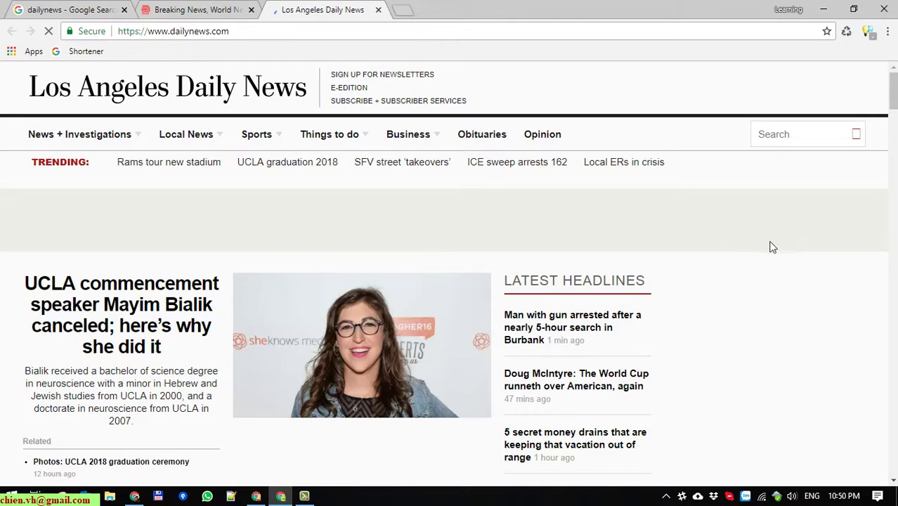
pyautogui.scroll(-3, 397, 307)
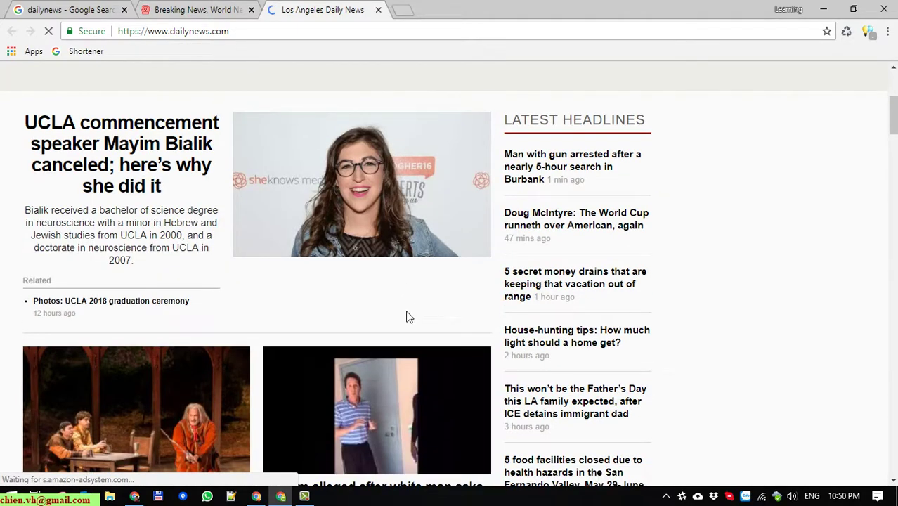
pyautogui.scroll(-4, 406, 317)
pyautogui.scroll(8, 405, 302)
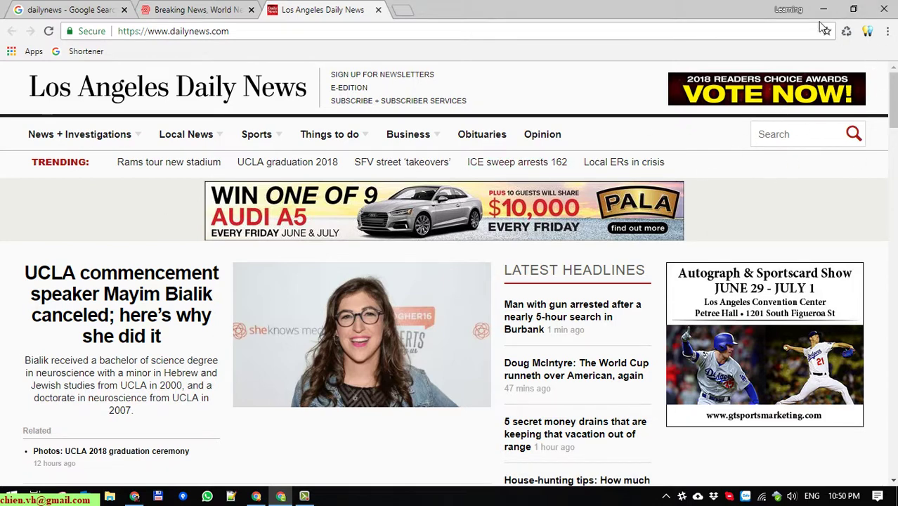
# Review the dailynews.com report's missing og:description warning, close it, and return to NY Daily News
pyautogui.click(867, 33)
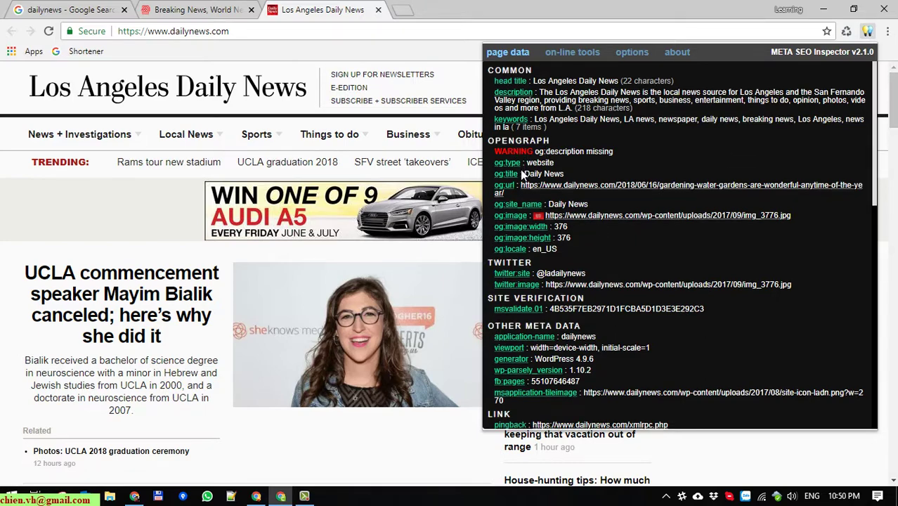
pyautogui.scroll(-5, 528, 191)
pyautogui.scroll(-3, 529, 191)
pyautogui.scroll(10, 569, 248)
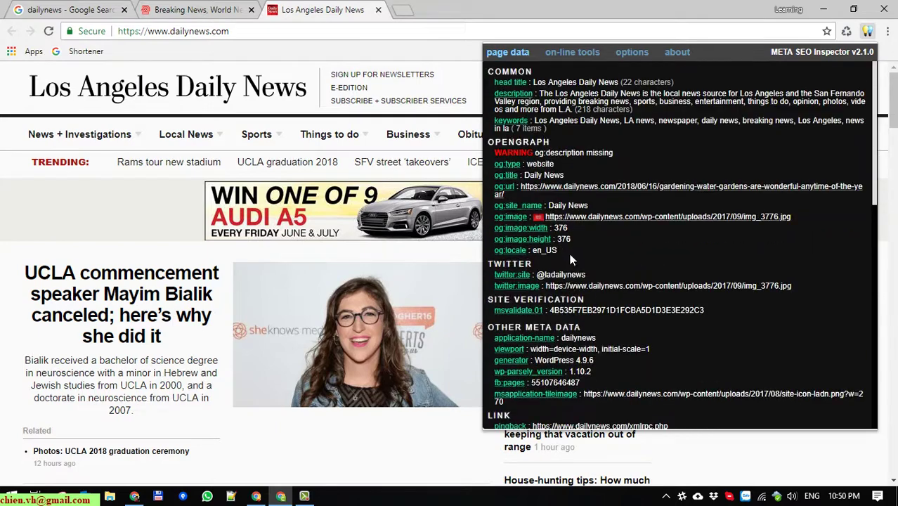
pyautogui.moveTo(493, 153); pyautogui.dragTo(625, 150)
pyautogui.click(628, 151)
pyautogui.click(134, 207)
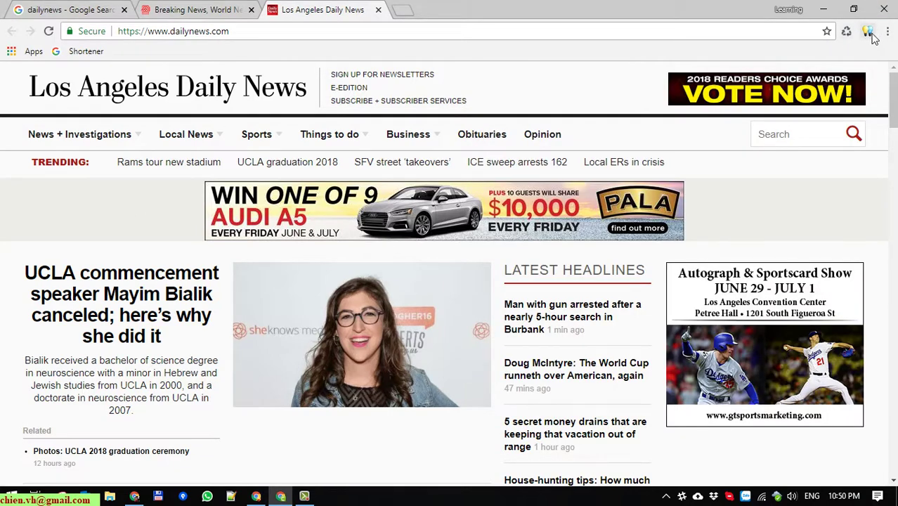
pyautogui.click(213, 8)
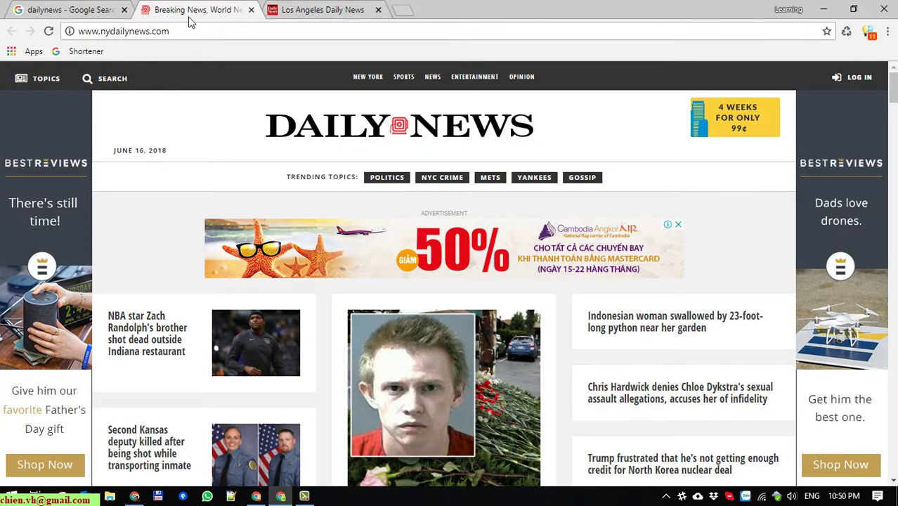
# Reopen and scroll the nydailynews.com meta-tag report, then close it
pyautogui.click(871, 35)
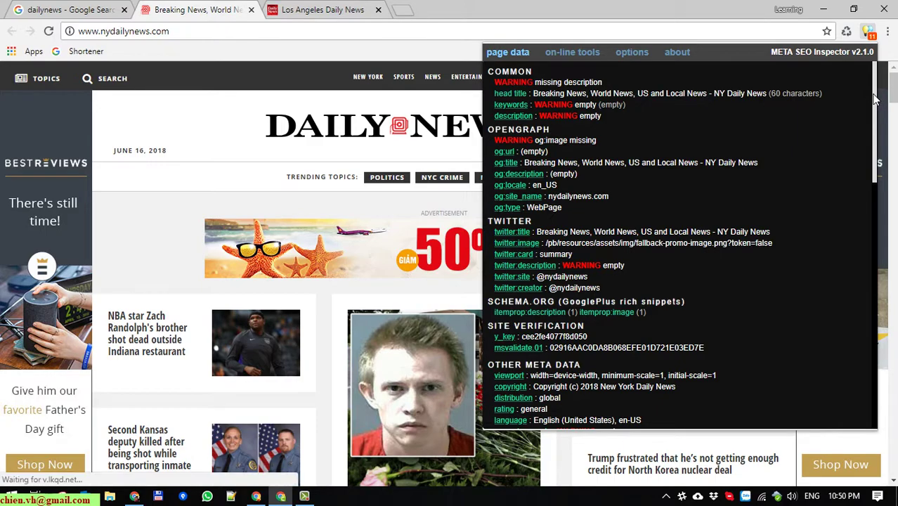
pyautogui.scroll(-10, 865, 392)
pyautogui.scroll(10, 864, 392)
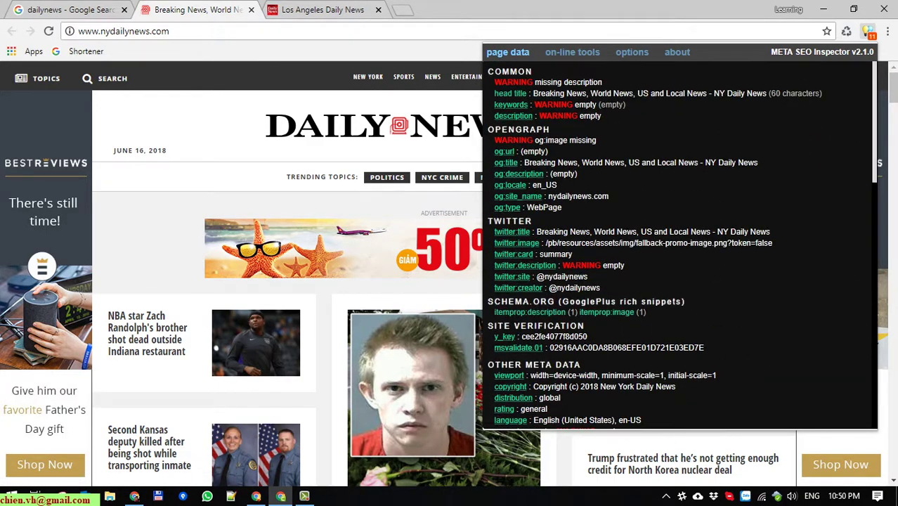
pyautogui.click(193, 115)
# Switch to the Los Angeles Daily News tab and scroll down its page
pyautogui.click(313, 7)
pyautogui.scroll(-4, 695, 285)
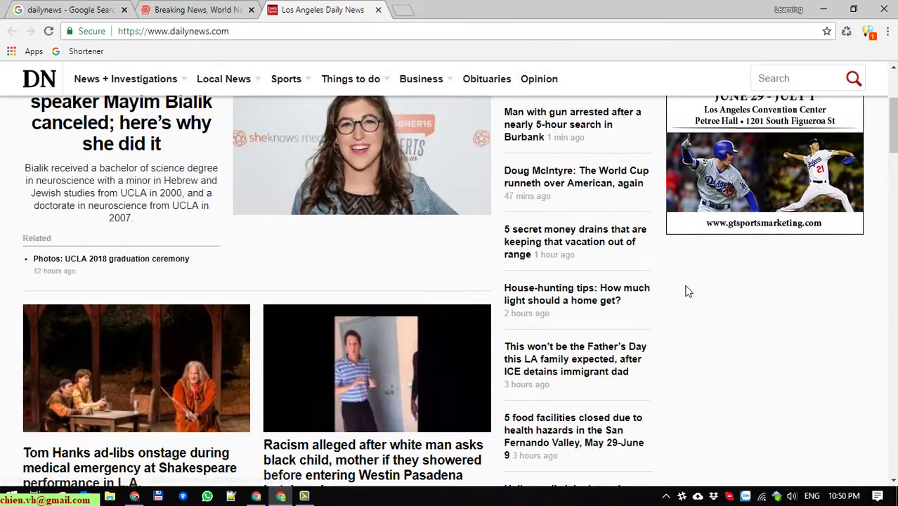
pyautogui.scroll(-20, 648, 301)
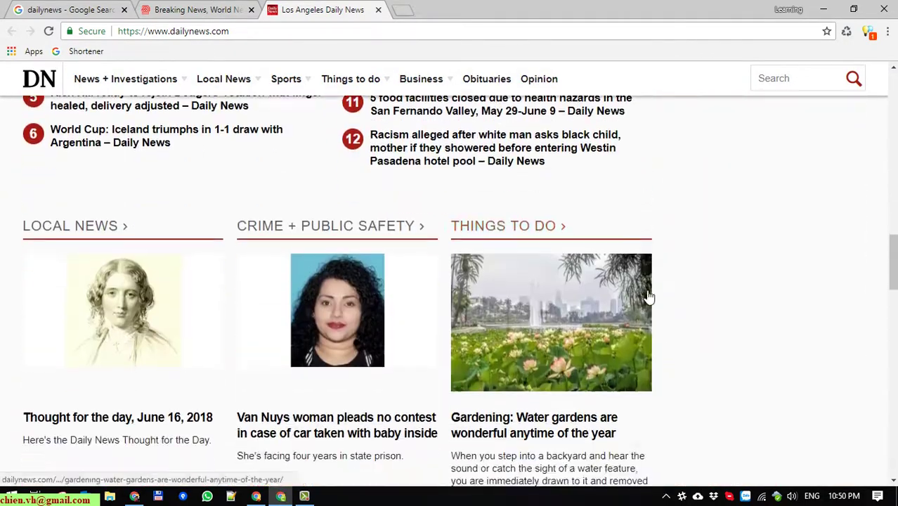
pyautogui.scroll(-8, 646, 298)
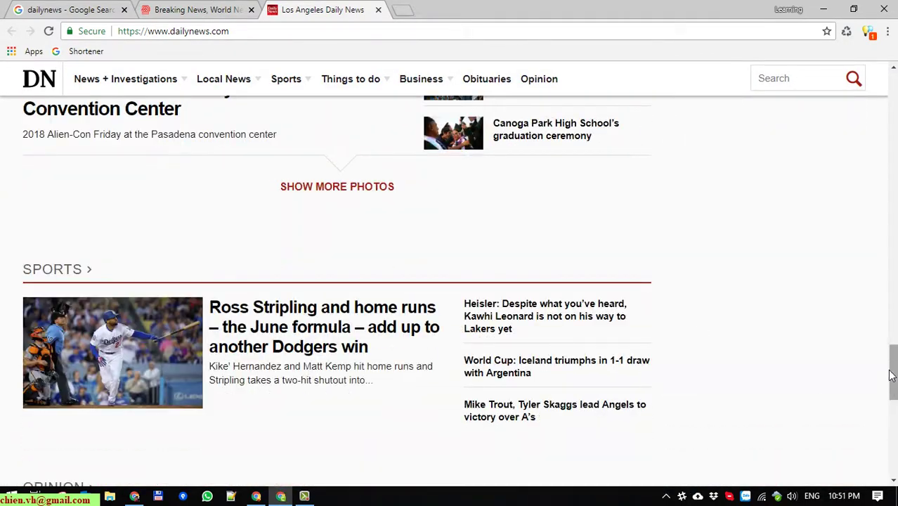
pyautogui.moveTo(894, 368); pyautogui.dragTo(894, 70)
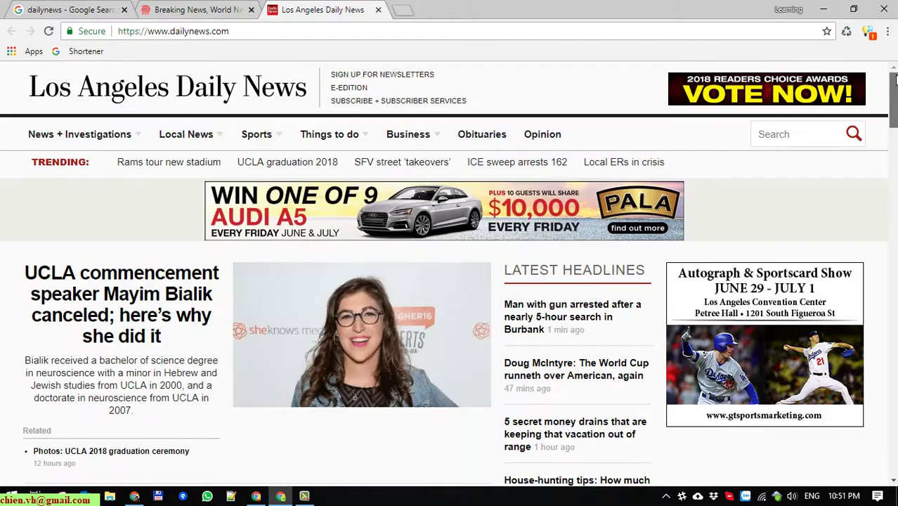
# Review the dailynews.com report again, marking its missing og:description warning, then close it
pyautogui.click(871, 36)
pyautogui.scroll(-2, 856, 132)
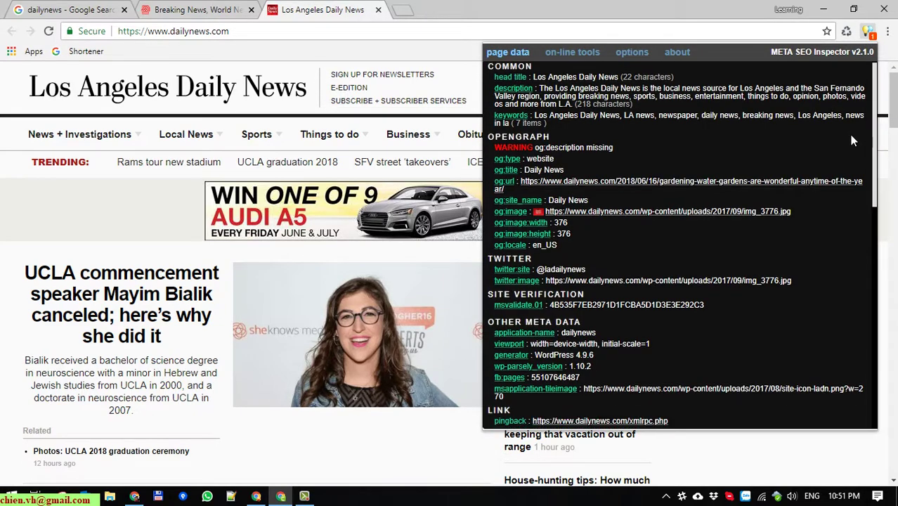
pyautogui.scroll(1, 856, 132)
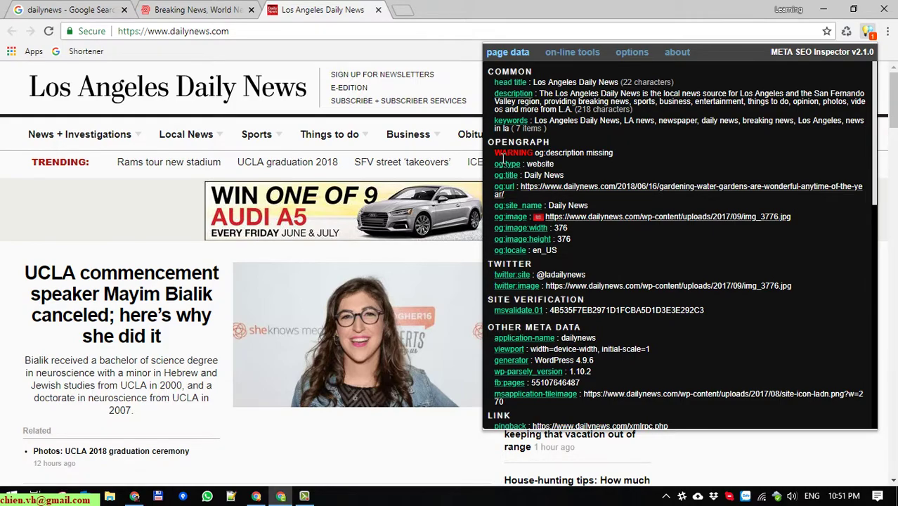
pyautogui.moveTo(494, 153); pyautogui.dragTo(589, 161)
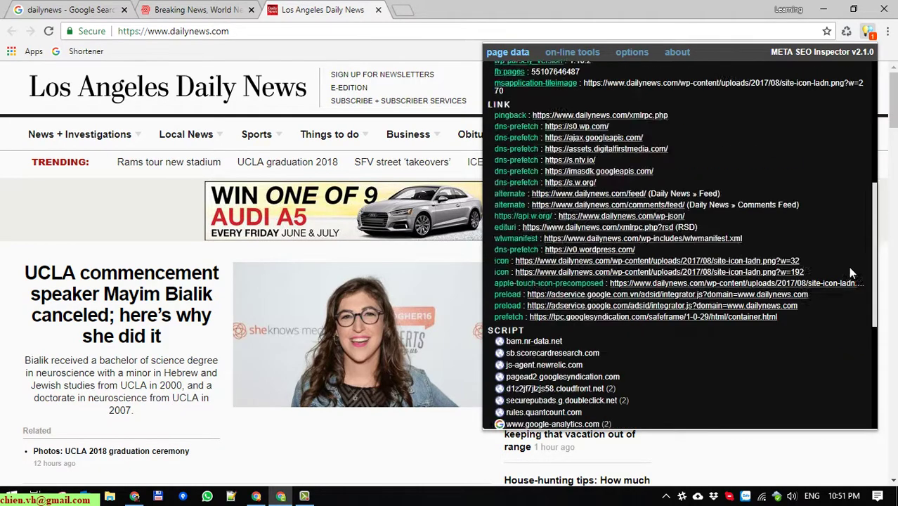
pyautogui.scroll(-6, 850, 270)
pyautogui.scroll(7, 855, 403)
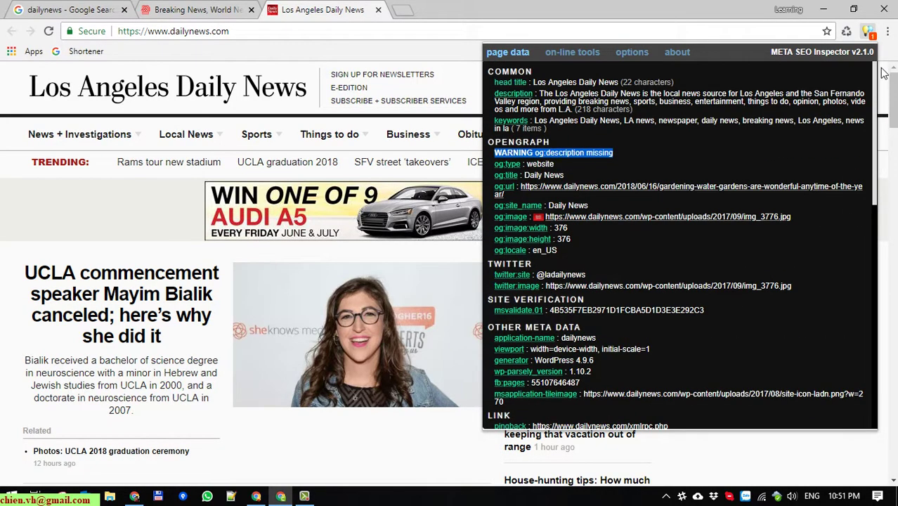
pyautogui.click(119, 206)
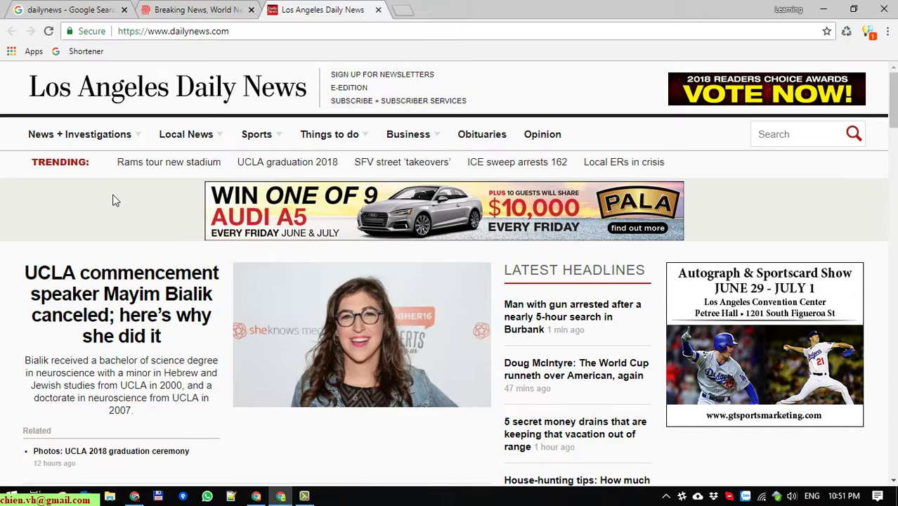
# Briefly reopen the dailynews.com report, then go back to the dailynews Google results
pyautogui.click(869, 34)
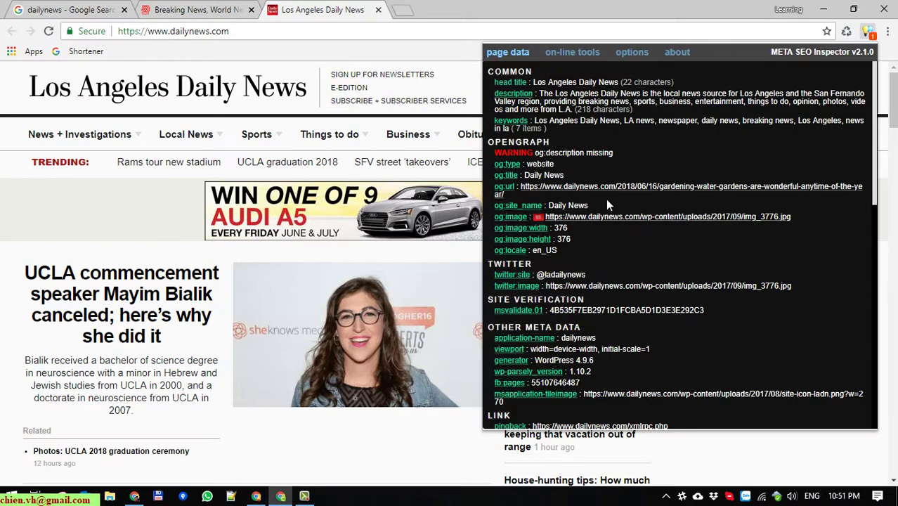
pyautogui.click(102, 215)
pyautogui.click(97, 8)
pyautogui.scroll(-3, 70, 281)
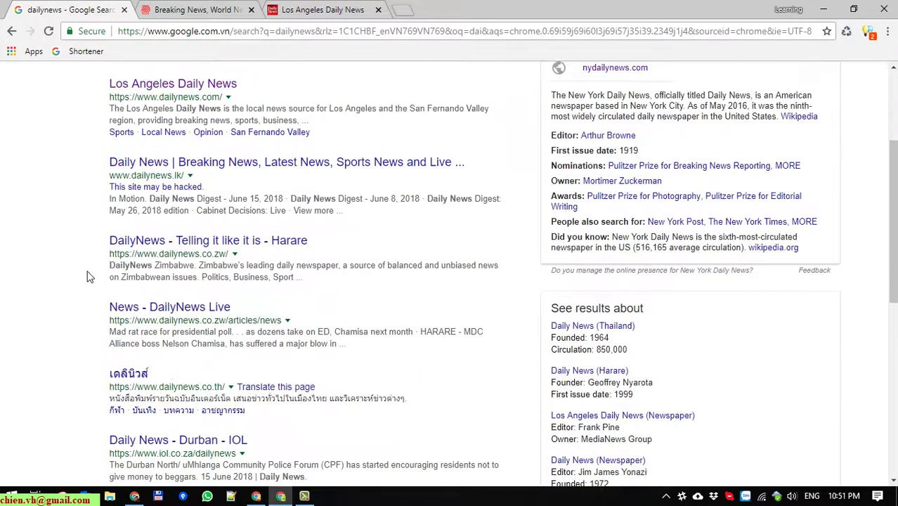